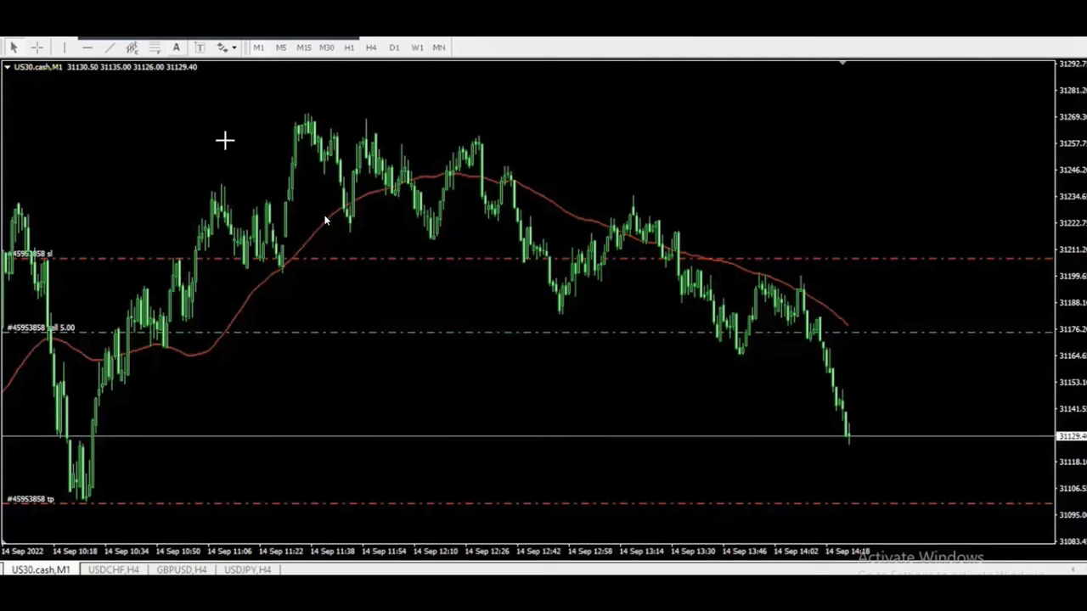
# Draw green trend lines on the US30.cash M1 chart: one across the initial highs and a descending channel with upper, lower and intermediate lines.
pyautogui.moveTo(299, 115); pyautogui.dragTo(541, 150)
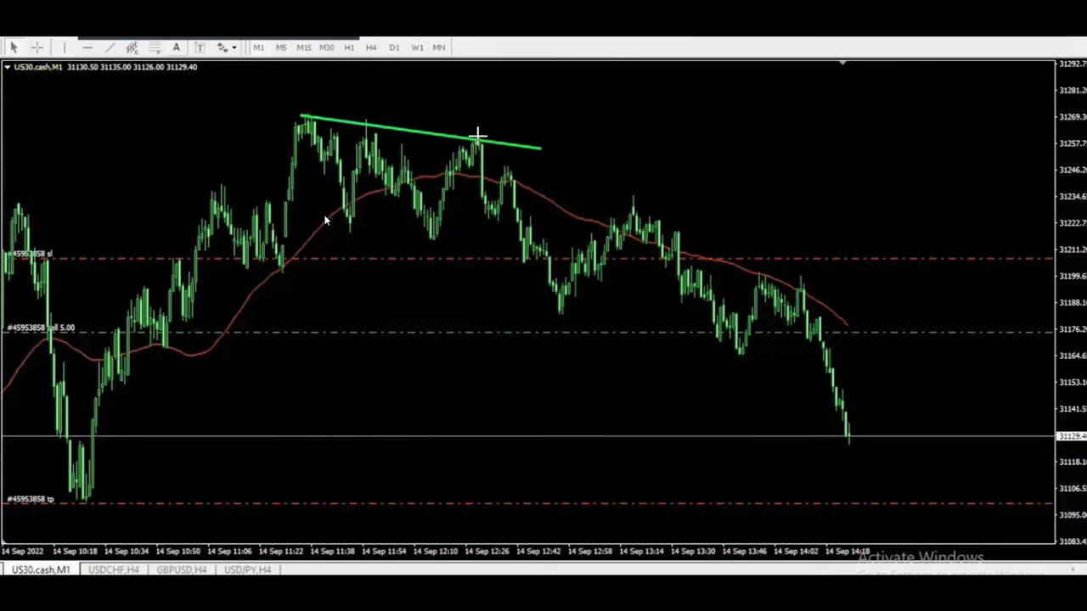
pyautogui.moveTo(477, 134); pyautogui.dragTo(966, 371)
pyautogui.moveTo(531, 296); pyautogui.dragTo(921, 508)
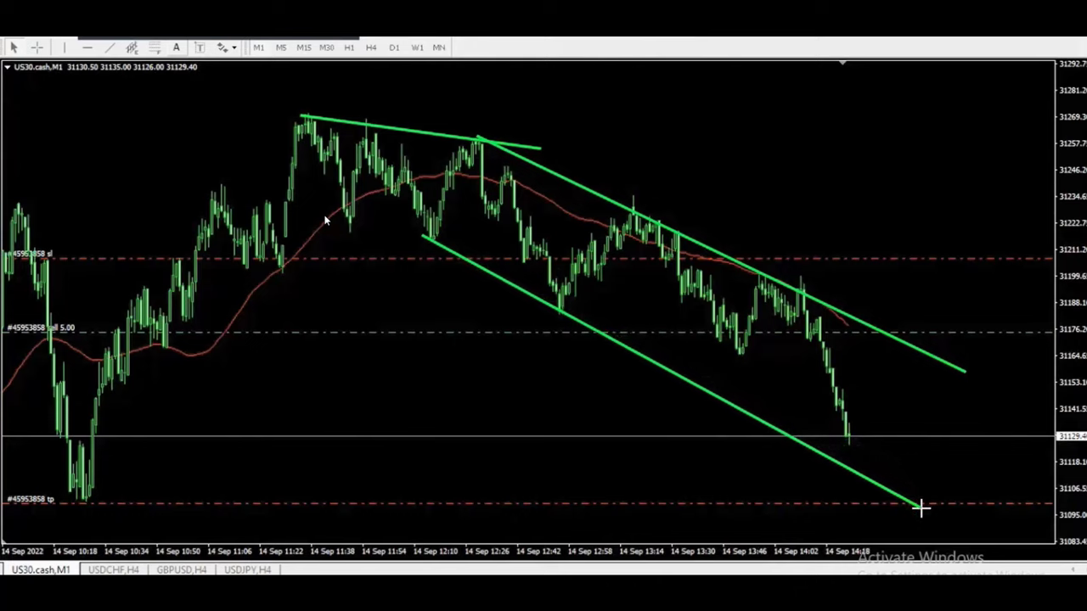
pyautogui.moveTo(422, 163); pyautogui.dragTo(955, 458)
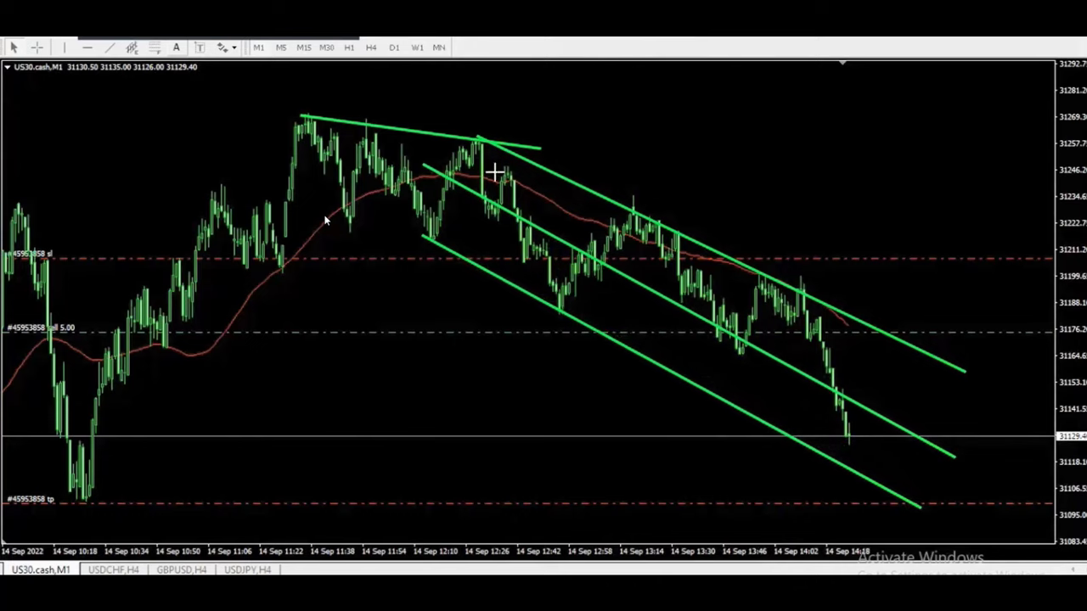
pyautogui.moveTo(443, 148); pyautogui.dragTo(970, 418)
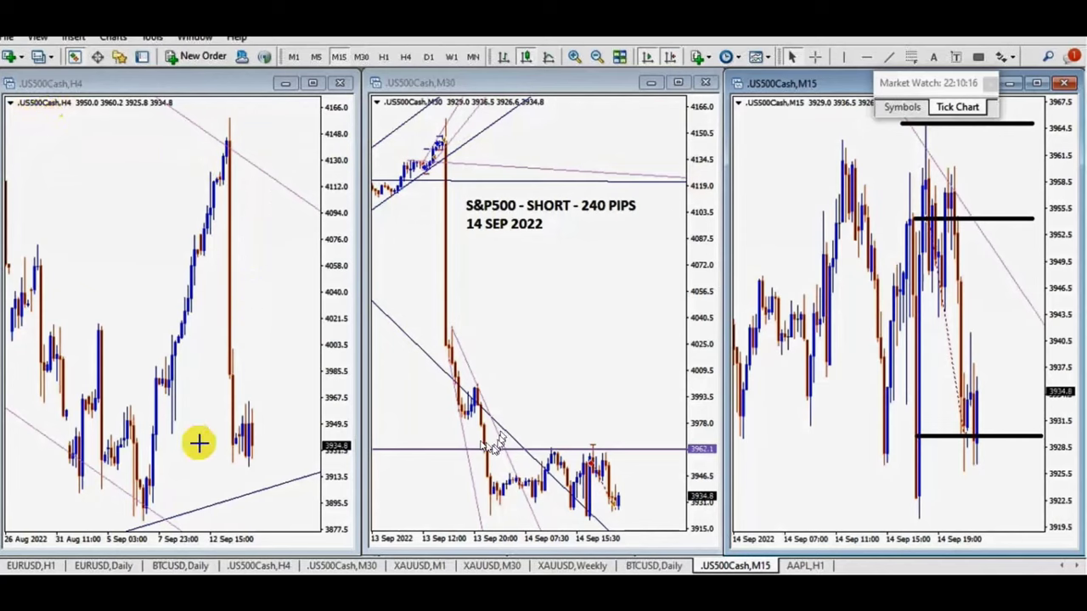
# Draw green lines marking the descending channel on the .US500Cash H4 chart and the falling highs and lows on the M30 chart.
pyautogui.moveTo(13, 411)
pyautogui.mouseDown()
pyautogui.moveTo(106, 485)
pyautogui.moveTo(199, 533)
pyautogui.mouseUp()
pyautogui.moveTo(161, 101); pyautogui.dragTo(339, 217)
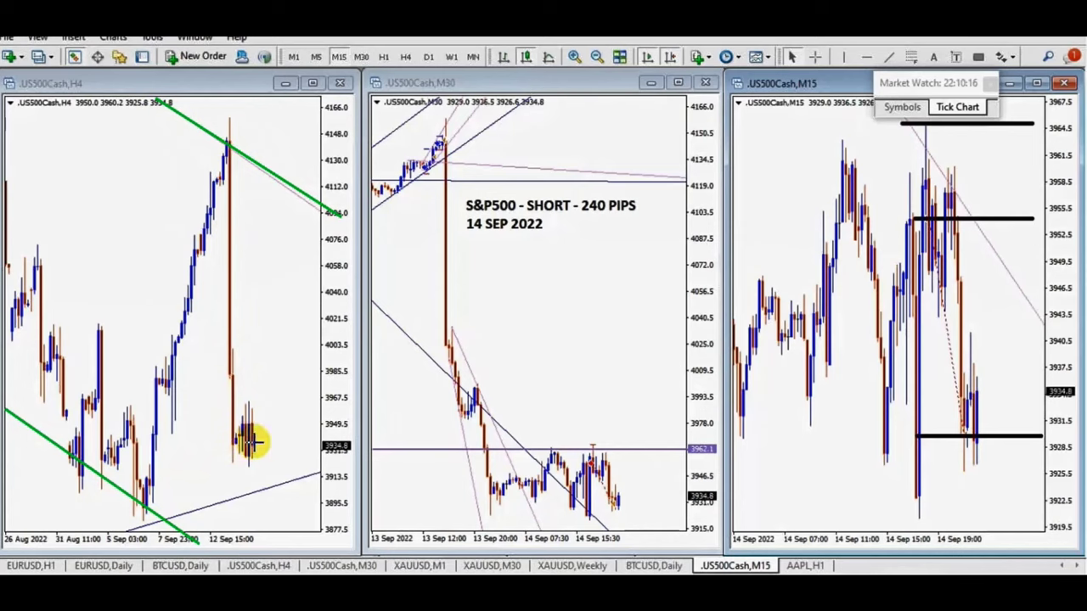
pyautogui.moveTo(475, 387)
pyautogui.mouseDown()
pyautogui.moveTo(601, 436)
pyautogui.moveTo(661, 486)
pyautogui.mouseUp()
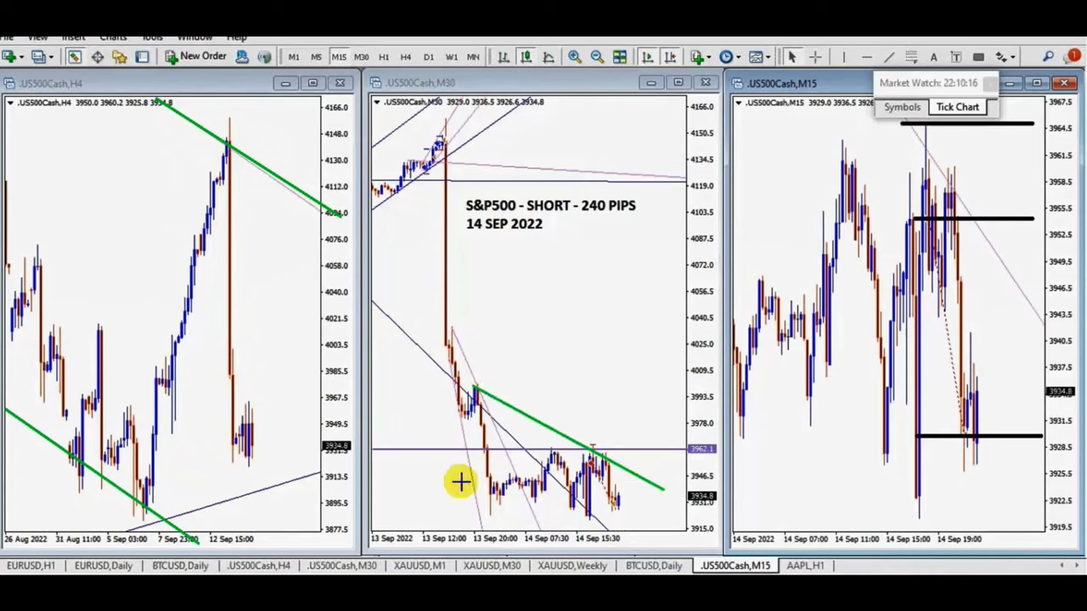
pyautogui.moveTo(460, 481); pyautogui.dragTo(647, 533)
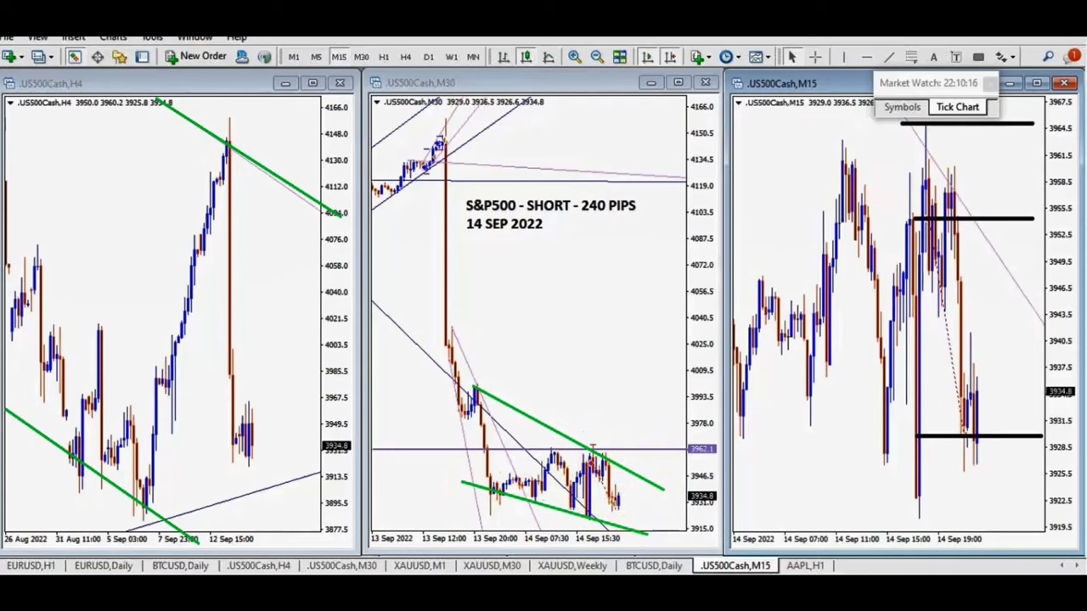
# Mark the short trade's entry and exit levels on the .US500Cash M15 chart with red arrows.
pyautogui.moveTo(1034, 187); pyautogui.dragTo(939, 223)
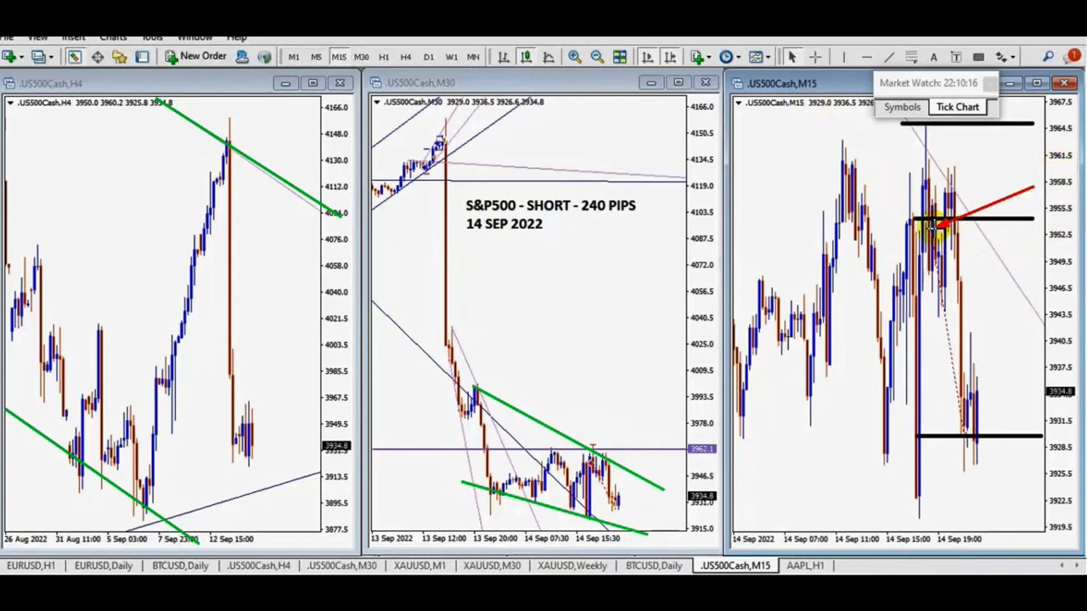
pyautogui.moveTo(1049, 373); pyautogui.dragTo(970, 433)
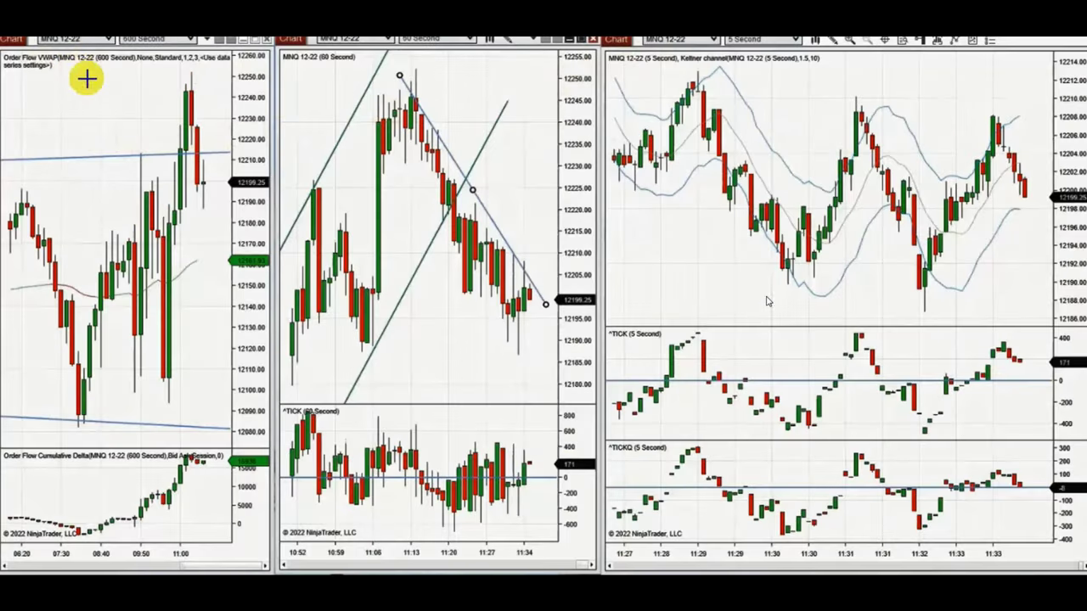
# Trace the upper and lower boundary lines on the MNQ 600 Second chart and draw a descending channel on the 60 Second chart.
pyautogui.moveTo(4, 157); pyautogui.dragTo(259, 150)
pyautogui.moveTo(7, 414); pyautogui.dragTo(260, 433)
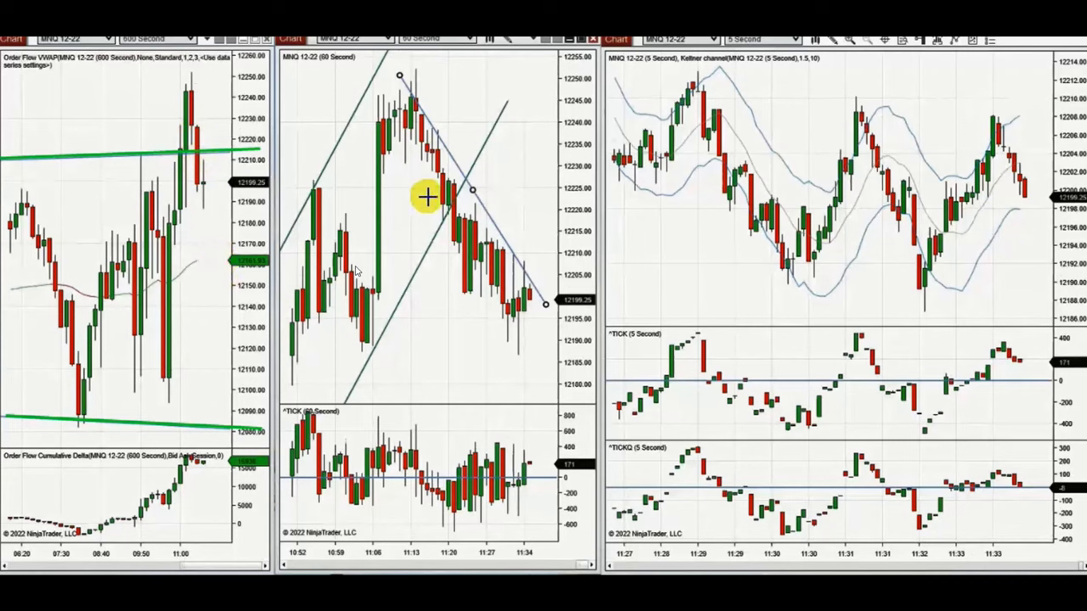
pyautogui.moveTo(399, 77); pyautogui.dragTo(565, 335)
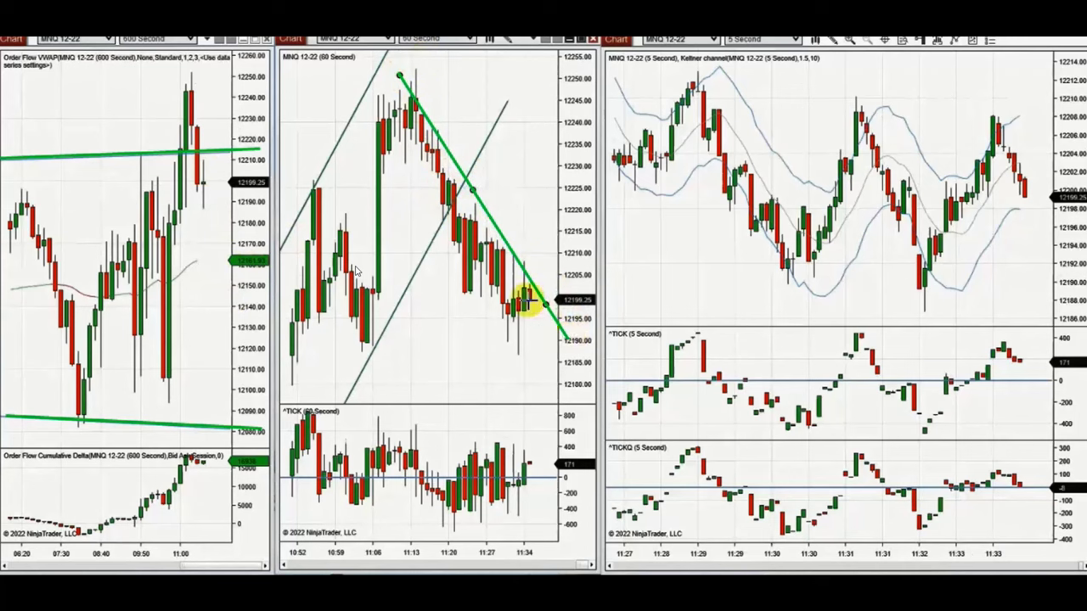
pyautogui.click(521, 376)
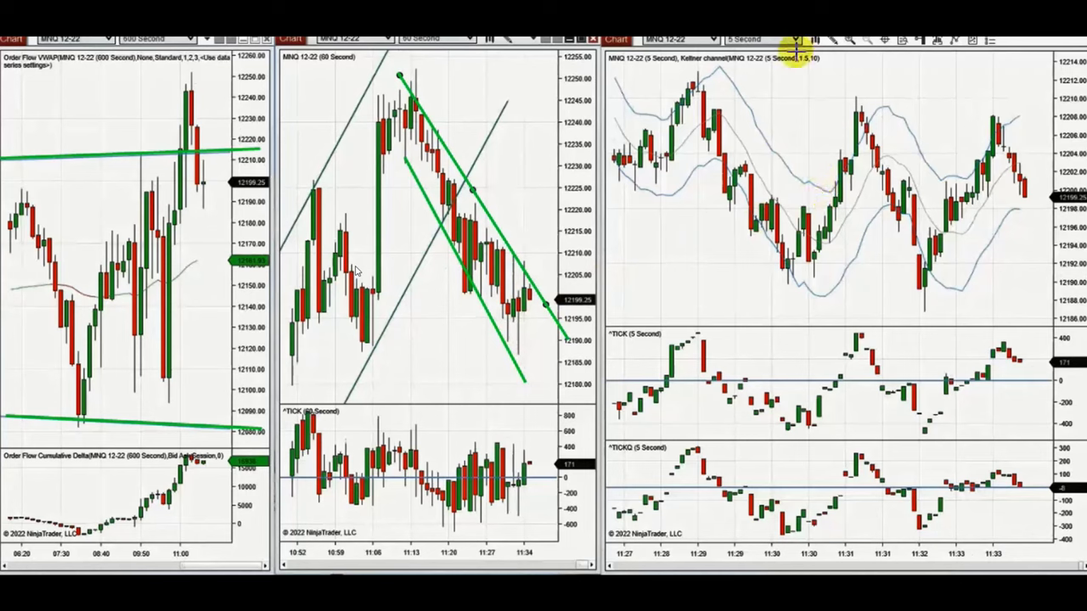
# Draw one line across the highs and another across the lows of the MNQ 5 Second chart.
pyautogui.click(675, 81)
pyautogui.click(1059, 133)
pyautogui.click(704, 249)
pyautogui.click(1067, 318)
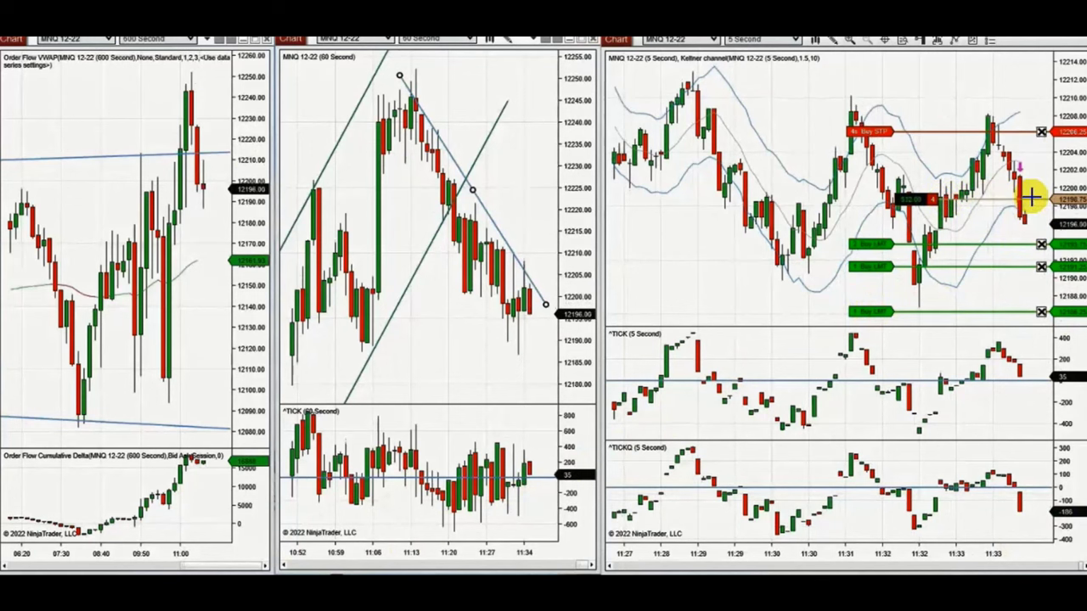
# Lower the buy stop order of the MNQ short position to near its entry price on the 5 Second chart.
pyautogui.moveTo(1028, 133); pyautogui.dragTo(1028, 208)
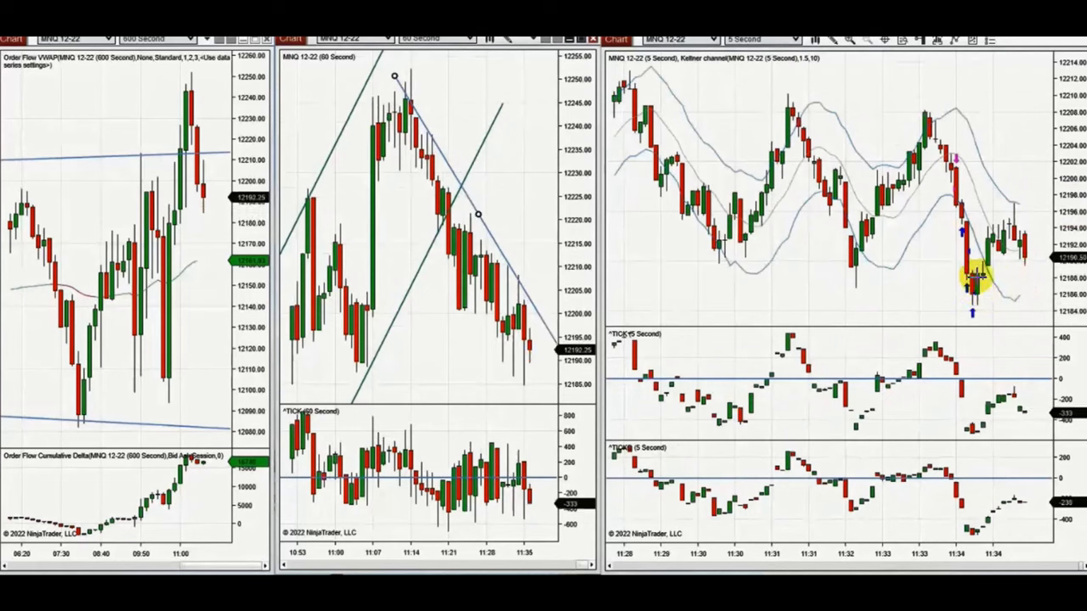
pyautogui.click(991, 235)
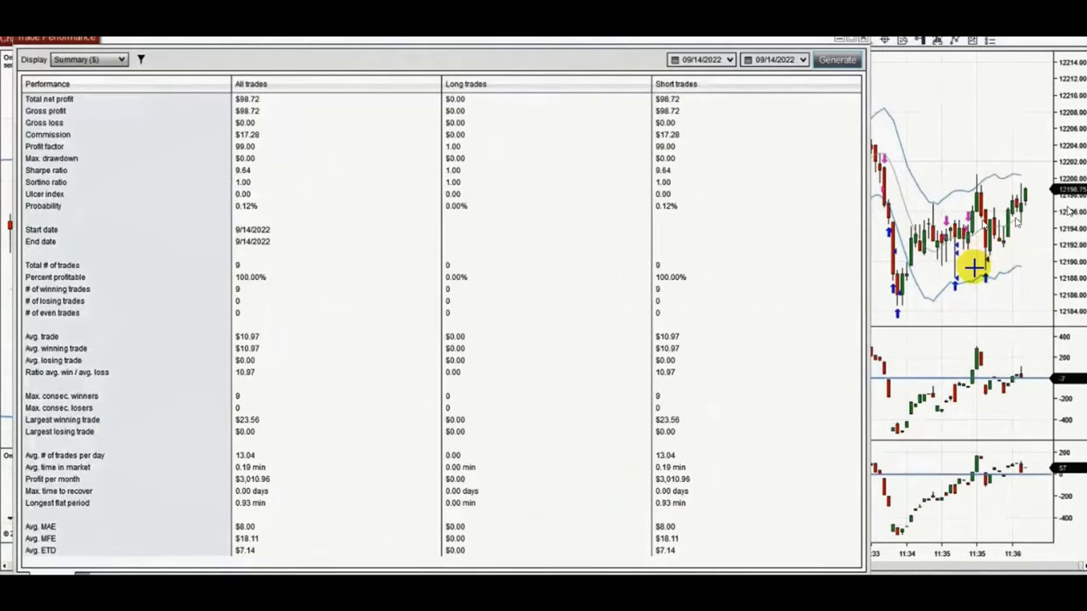
# Remove the green trend lines from the ES 10 Minute and 1 Minute charts.
pyautogui.press('super+alt+d')
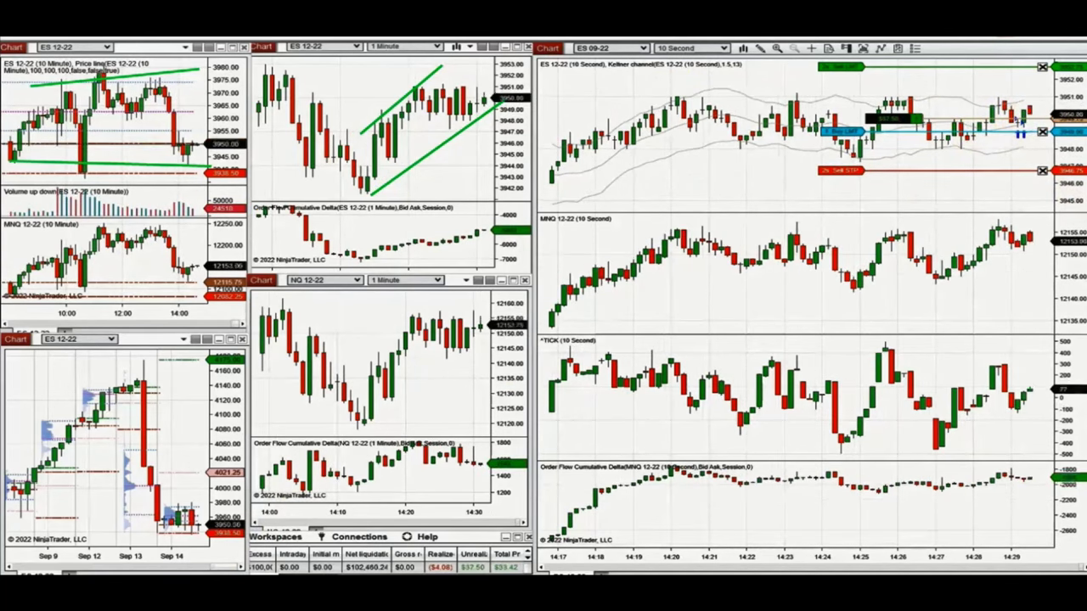
pyautogui.hotkey('ctrl', 'z')
pyautogui.hotkey('ctrl', 'z')
pyautogui.hotkey('ctrl', 'z')
pyautogui.hotkey('ctrl', 'z')
# Place a one-contract buy limit order below the price on the ES 10 Second chart and move the single sell limit order to 3955.00.
pyautogui.click(1021, 124)
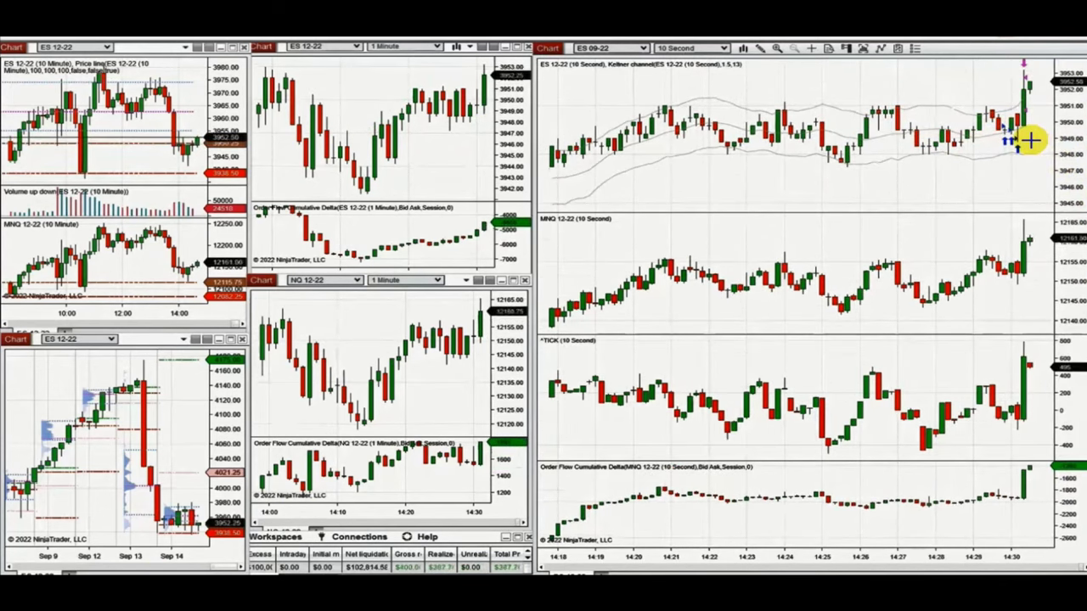
pyautogui.click(1028, 136)
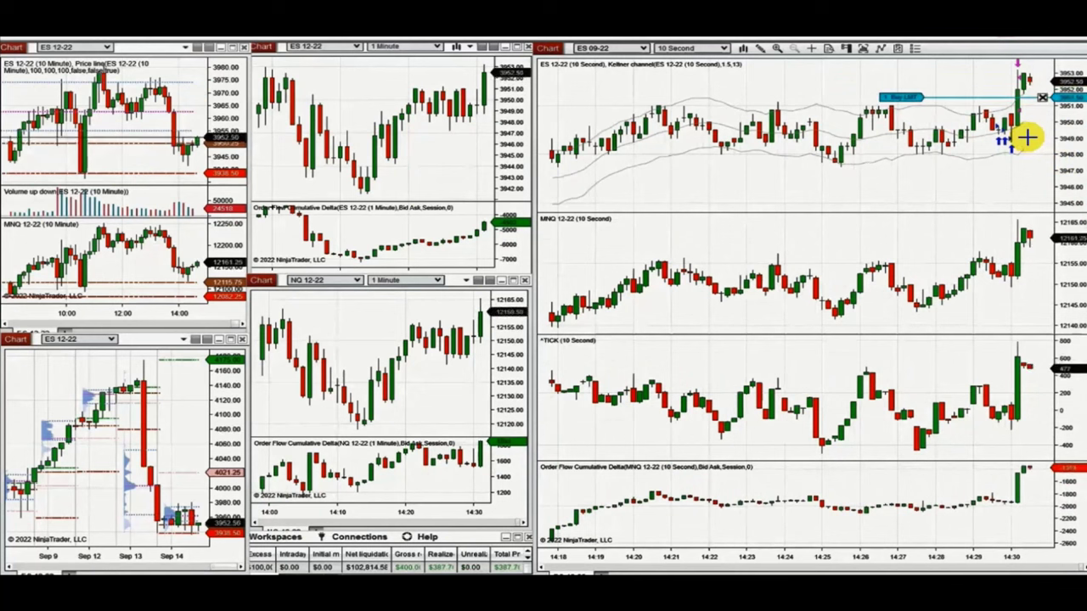
pyautogui.click(1024, 83)
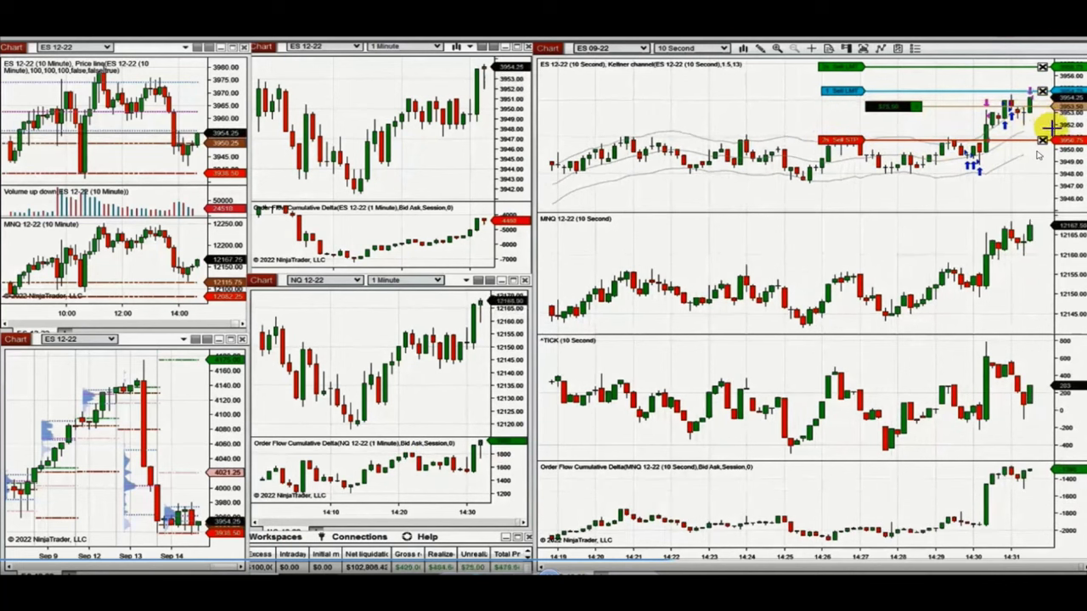
pyautogui.click(853, 90)
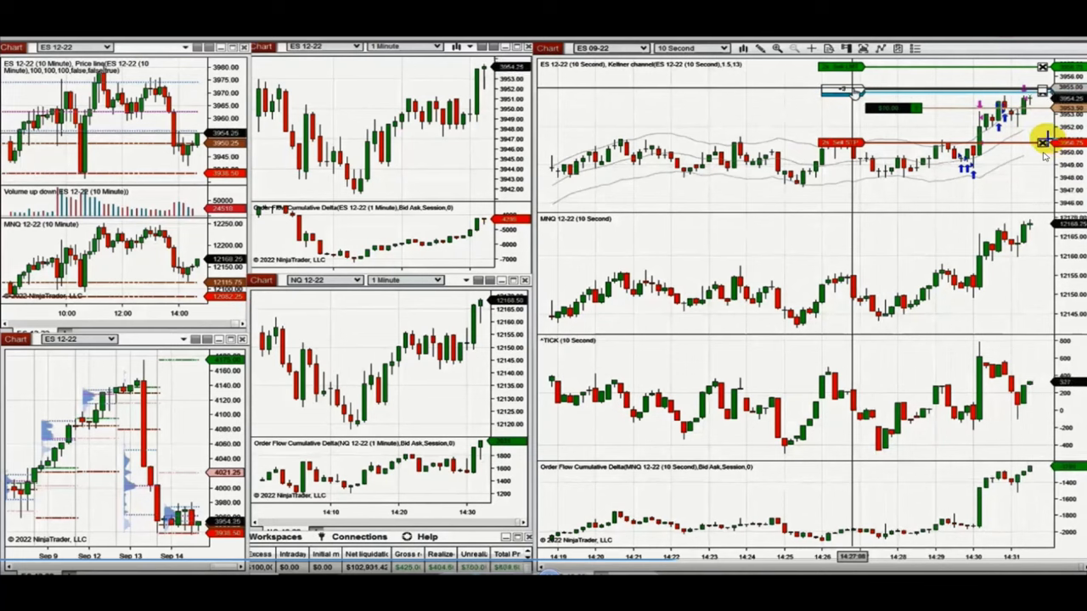
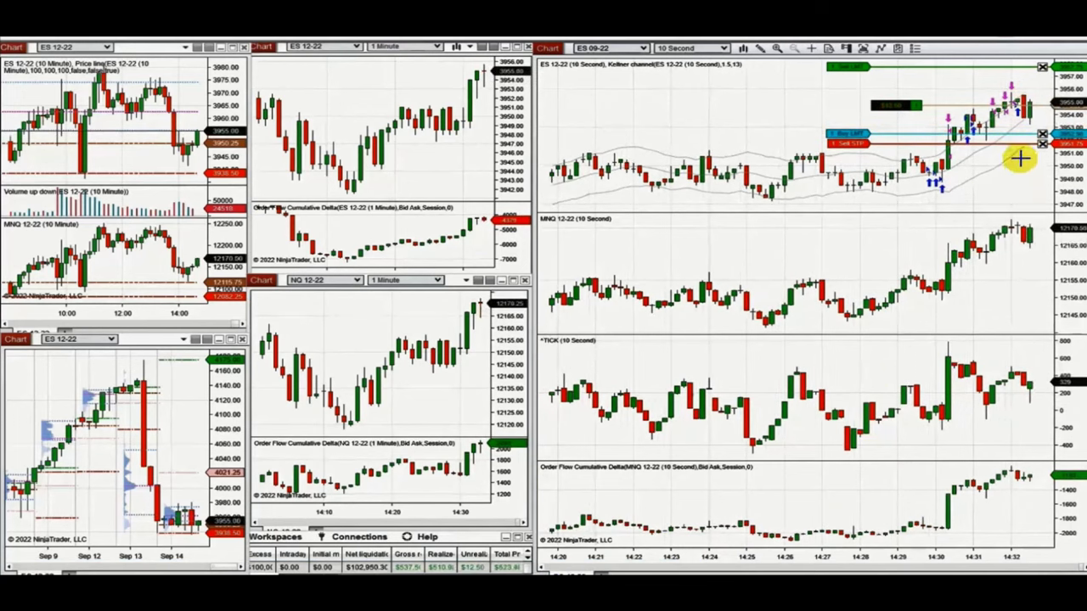
# Add a contract to the ES long position and raise its single sell limit order to about 3956.50.
pyautogui.press('c')
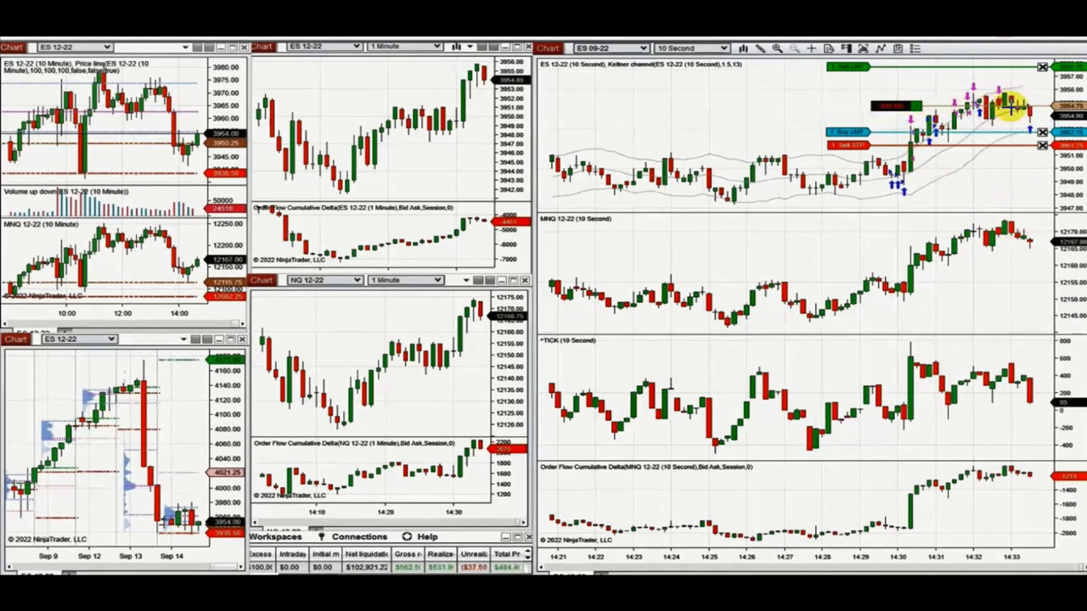
pyautogui.click(1033, 110)
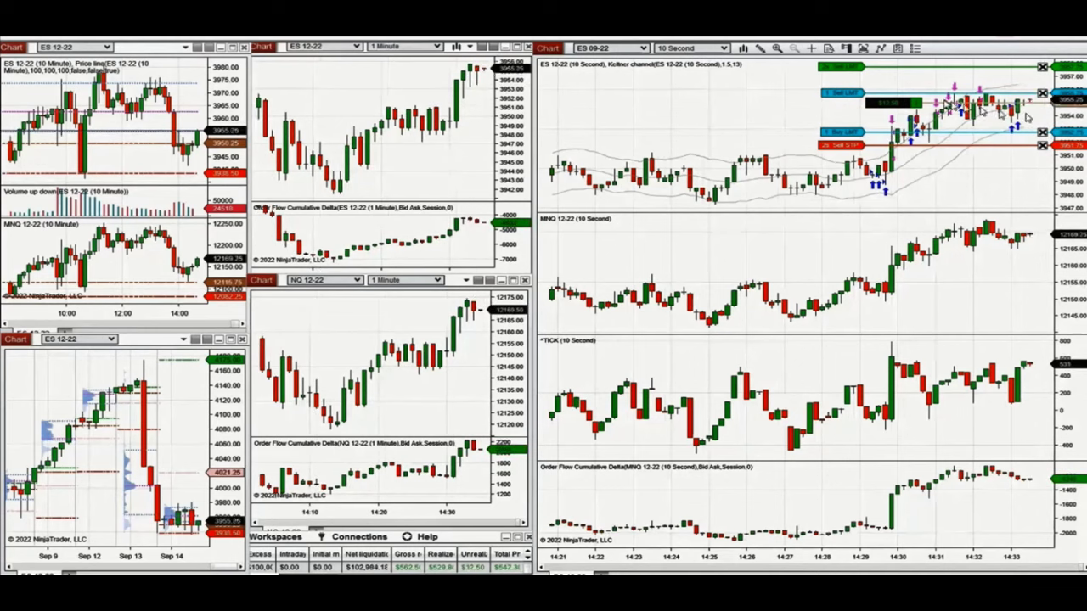
pyautogui.click(842, 93)
pyautogui.click(842, 89)
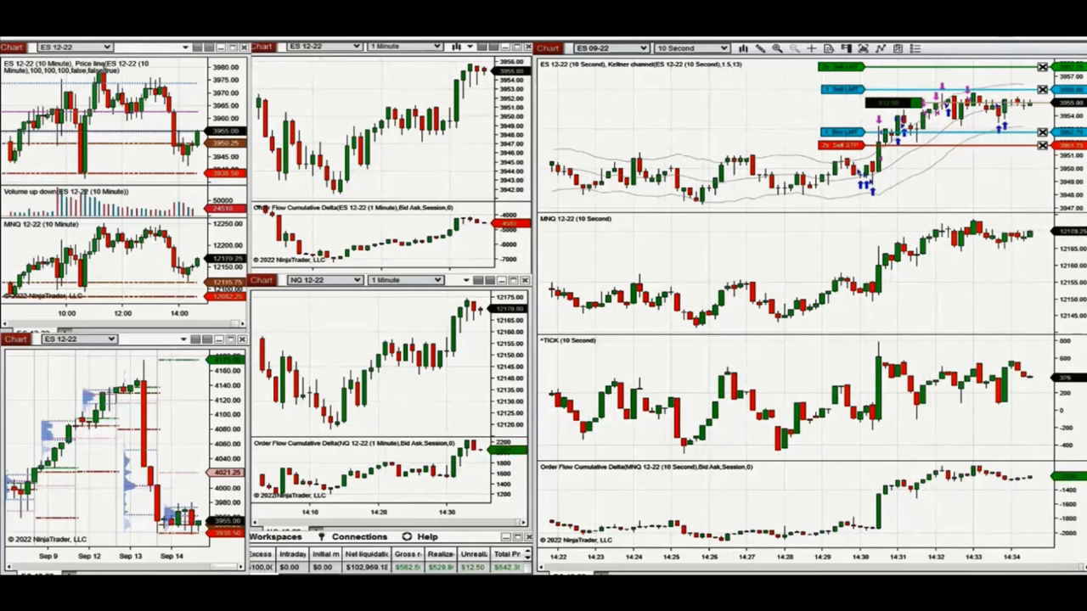
pyautogui.click(857, 90)
pyautogui.click(858, 83)
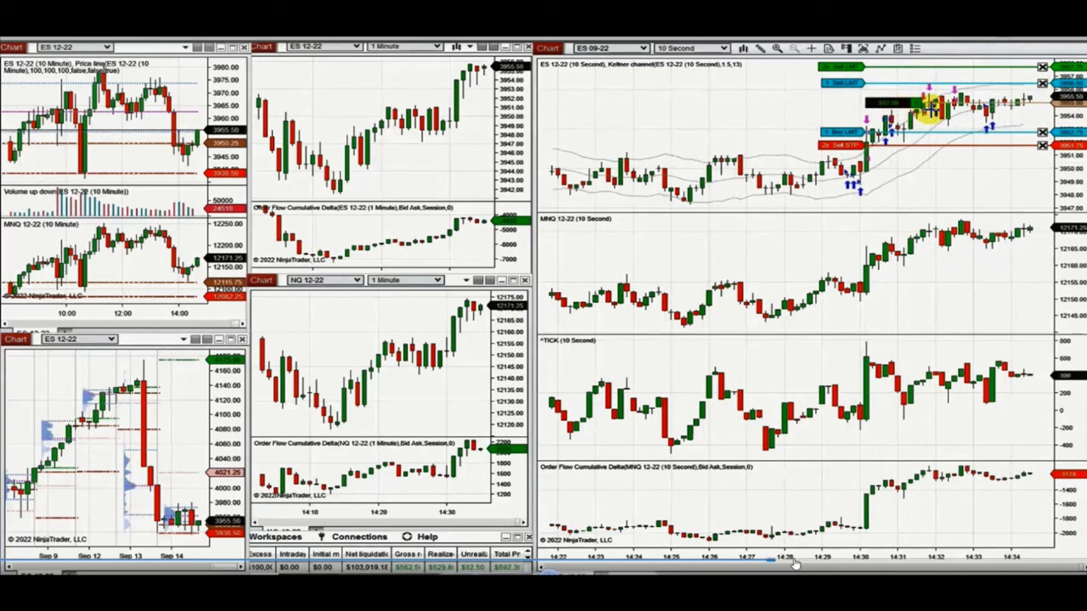
# Skip forward through the ES session playback to examine the remaining trade entries and exits on the 10 Second chart.
pyautogui.click(795, 561)
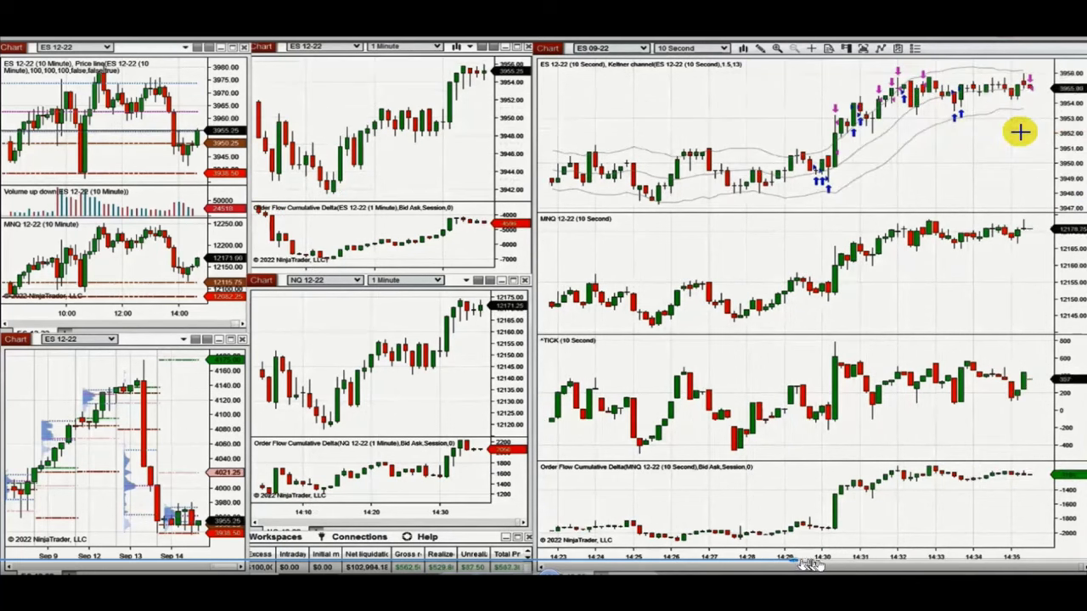
pyautogui.click(825, 561)
pyautogui.click(835, 561)
pyautogui.click(857, 561)
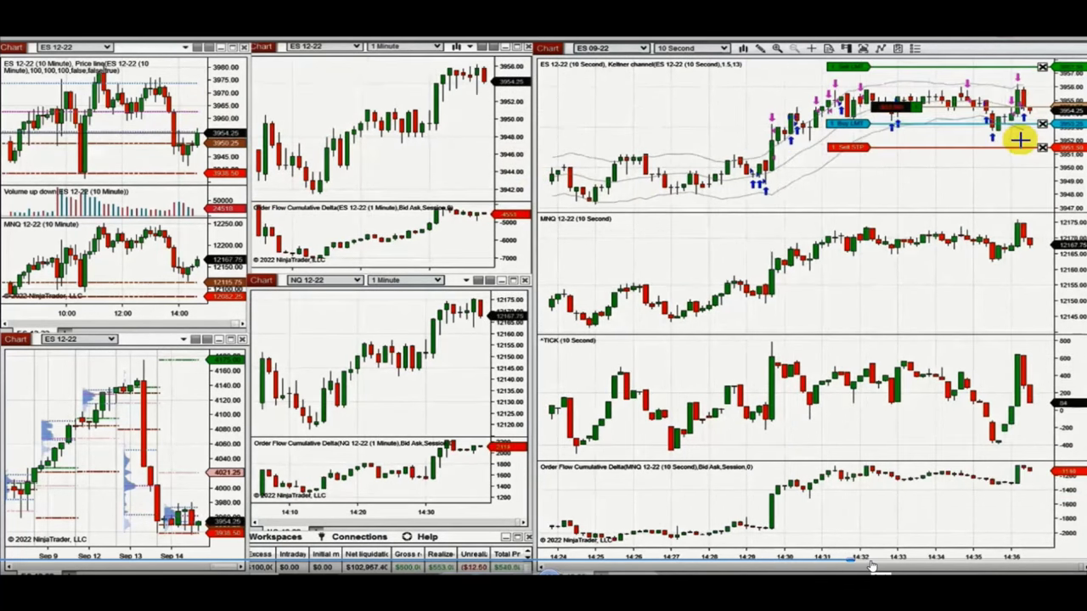
pyautogui.click(870, 561)
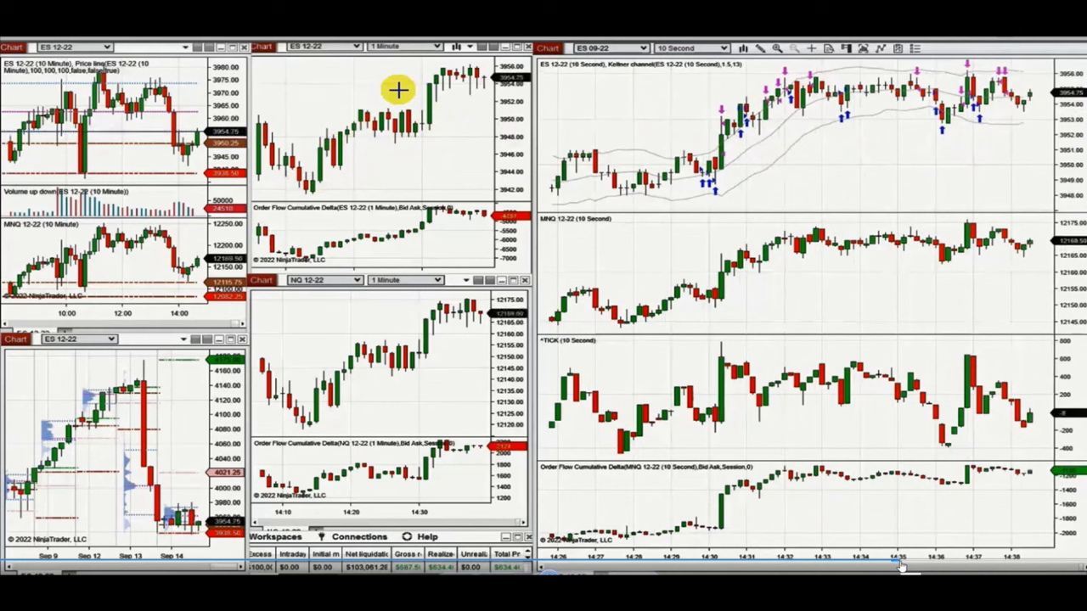
pyautogui.click(950, 561)
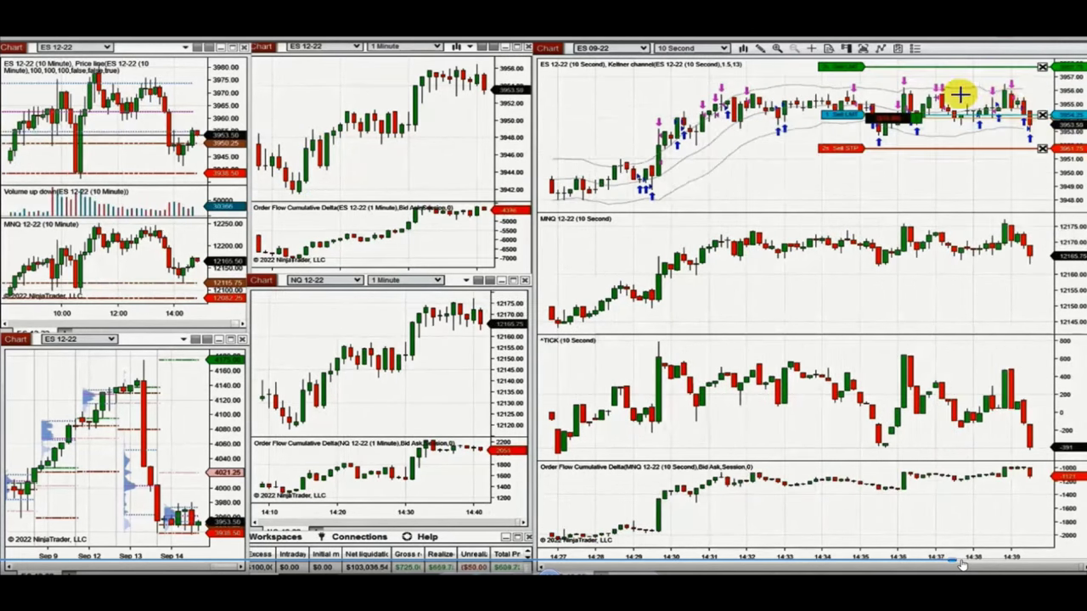
pyautogui.click(958, 561)
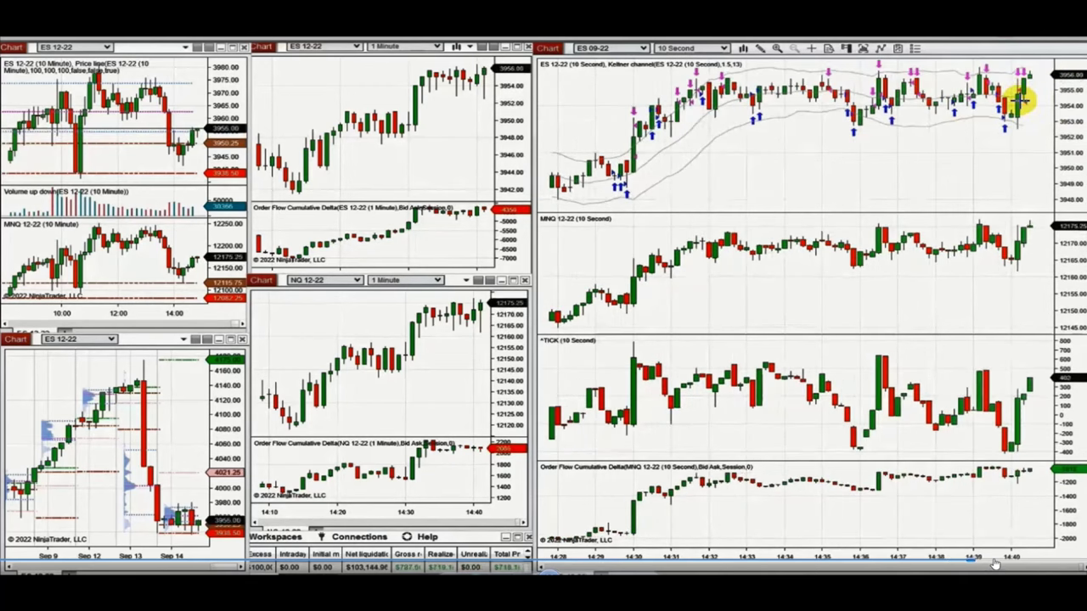
pyautogui.click(995, 562)
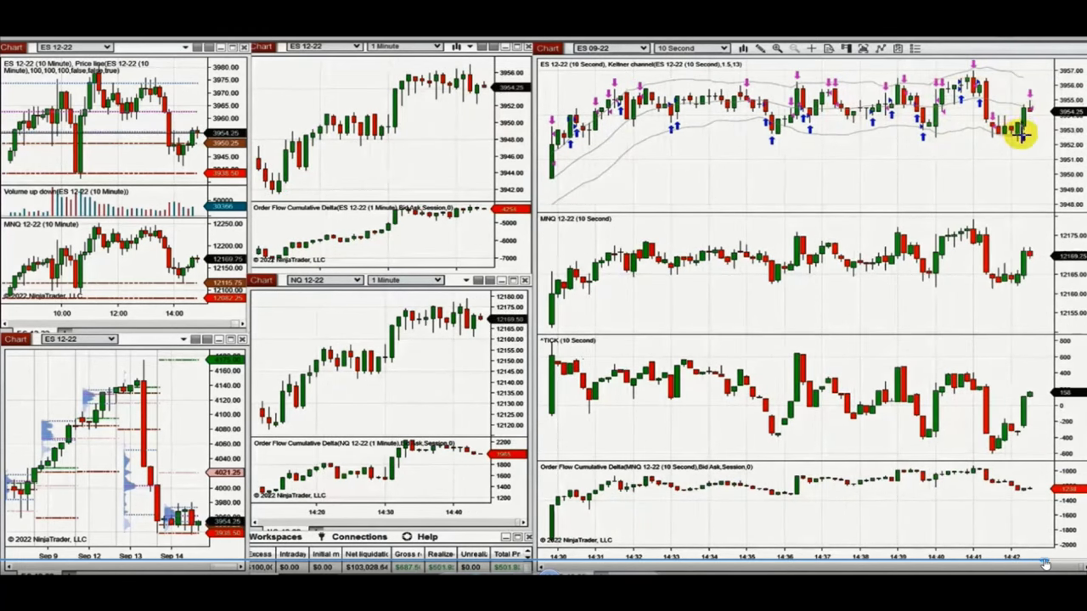
pyautogui.rightClick(1034, 129)
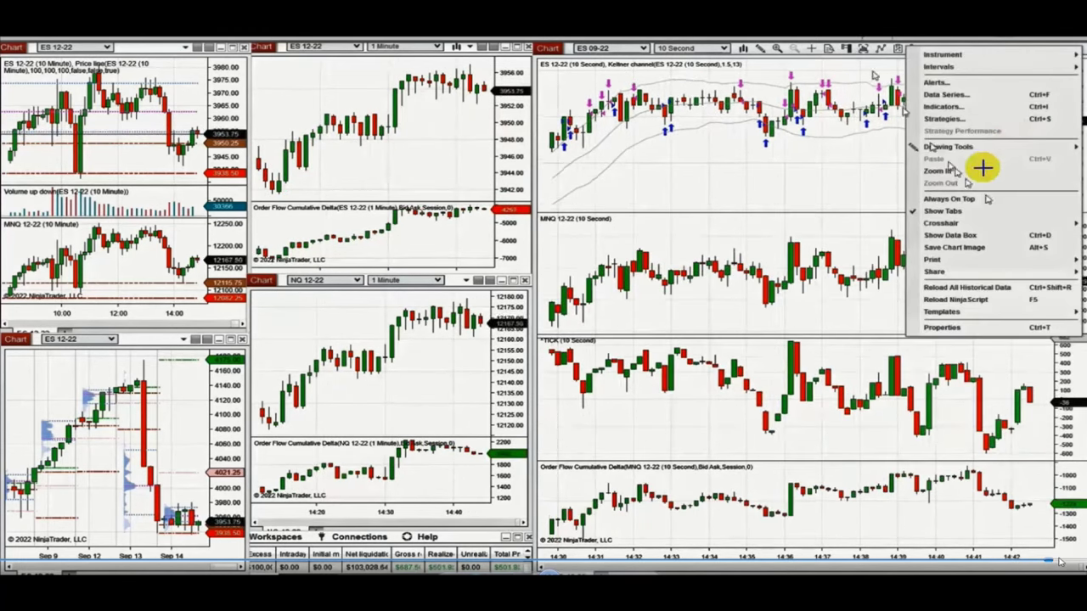
pyautogui.click(779, 170)
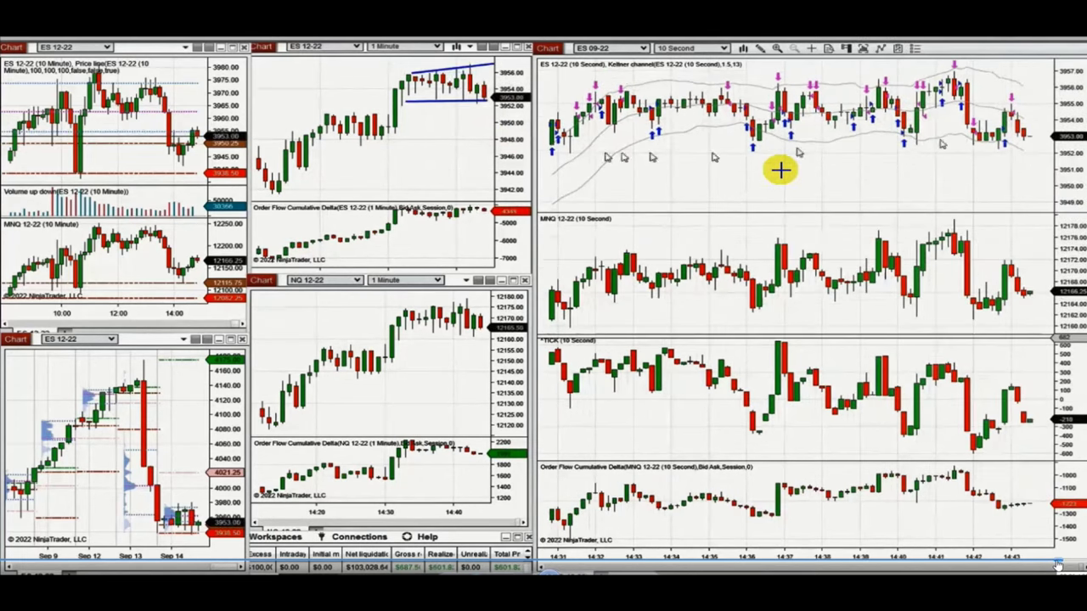